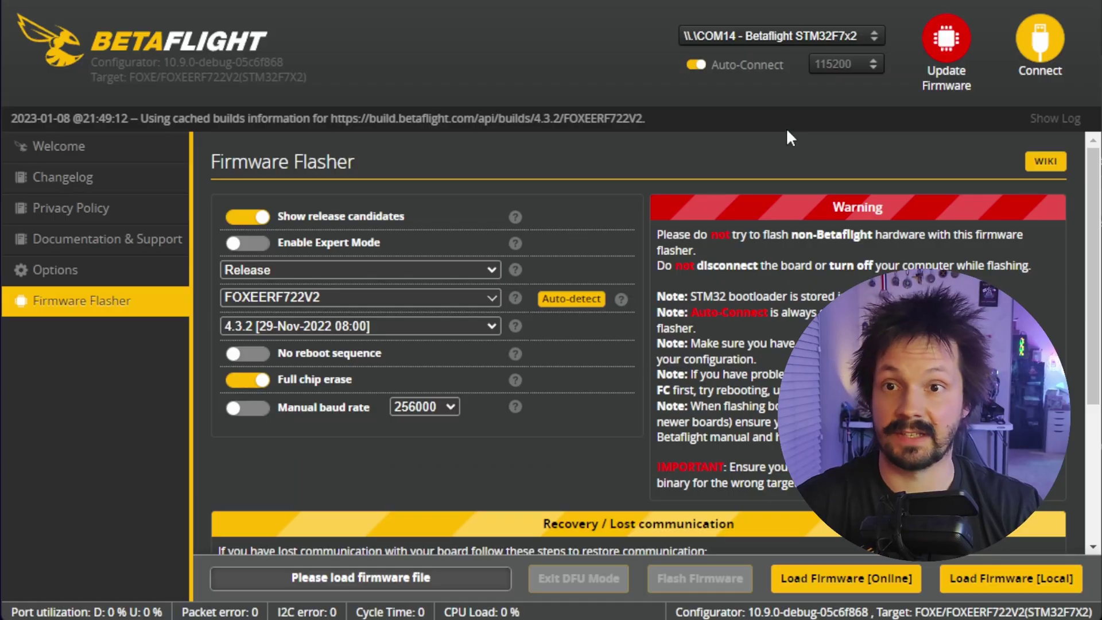
# Step: Check the available serial ports and leave COM14 selected
pyautogui.click(779, 36)
pyautogui.click(777, 56)
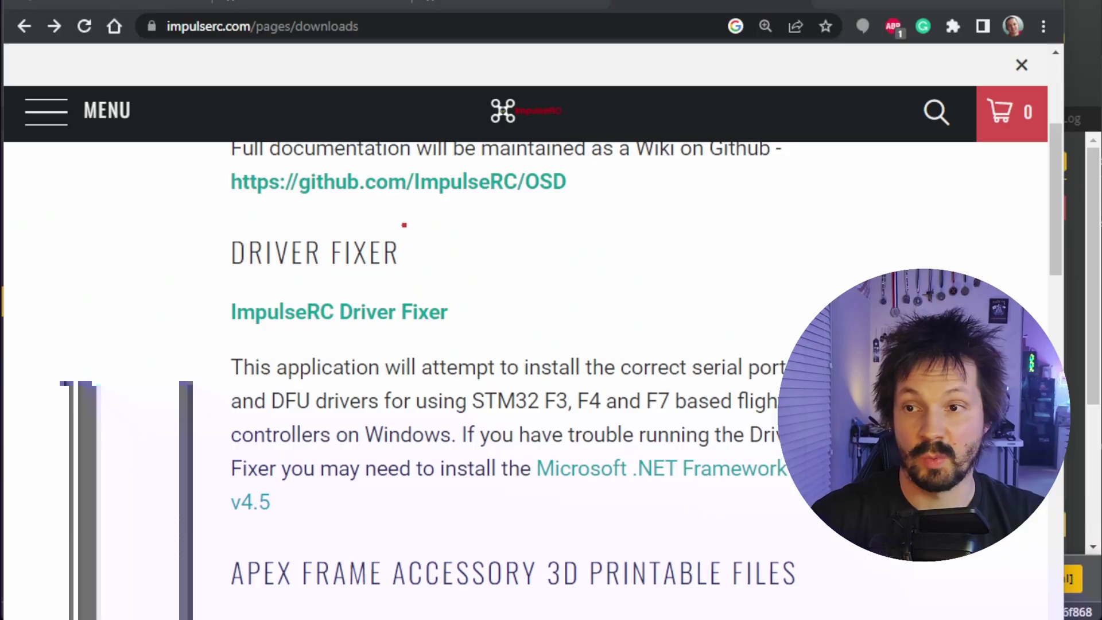
pyautogui.moveTo(351, 211)
pyautogui.mouseDown()
pyautogui.moveTo(209, 396)
pyautogui.moveTo(713, 509)
pyautogui.moveTo(432, 229)
pyautogui.moveTo(402, 218)
pyautogui.mouseUp()
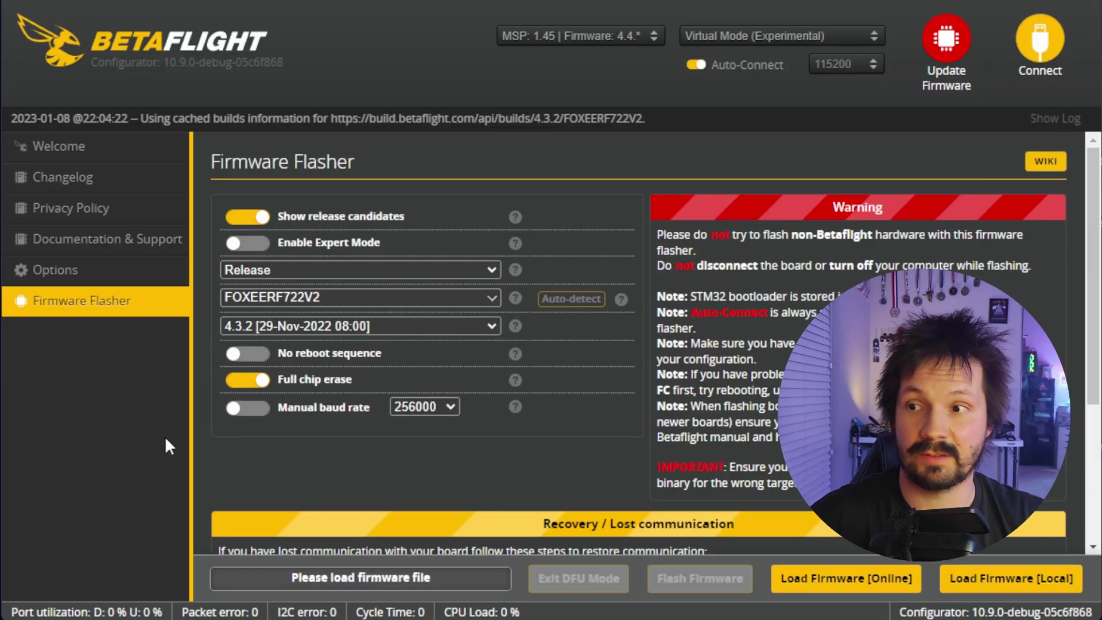
# Step: Turn on 'Show all serial devices' in the configurator's Options
pyautogui.click(75, 273)
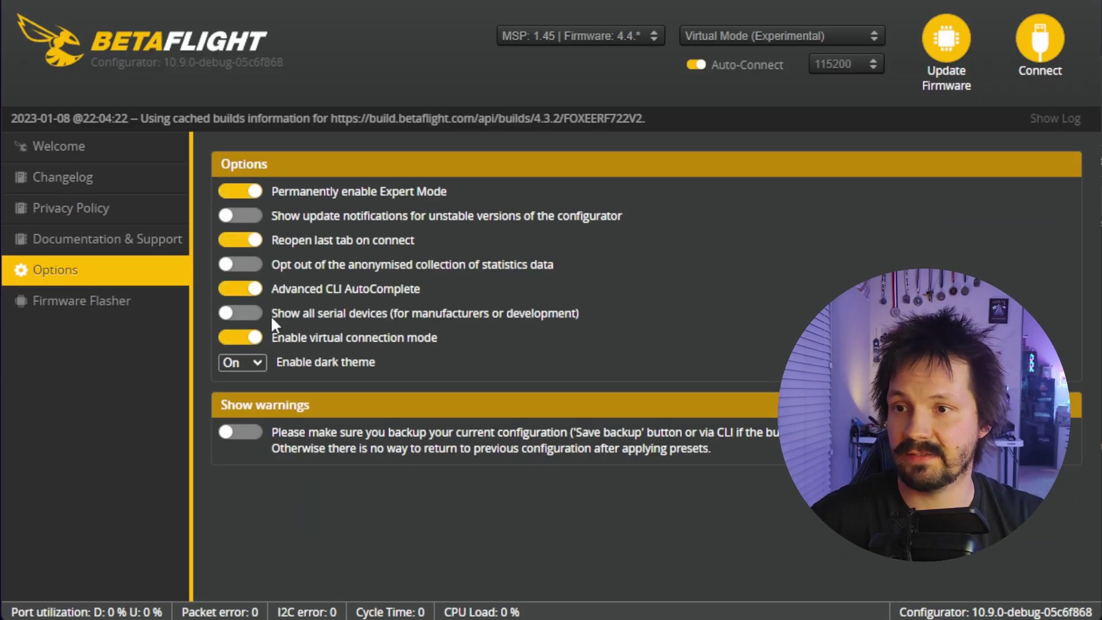
pyautogui.click(241, 314)
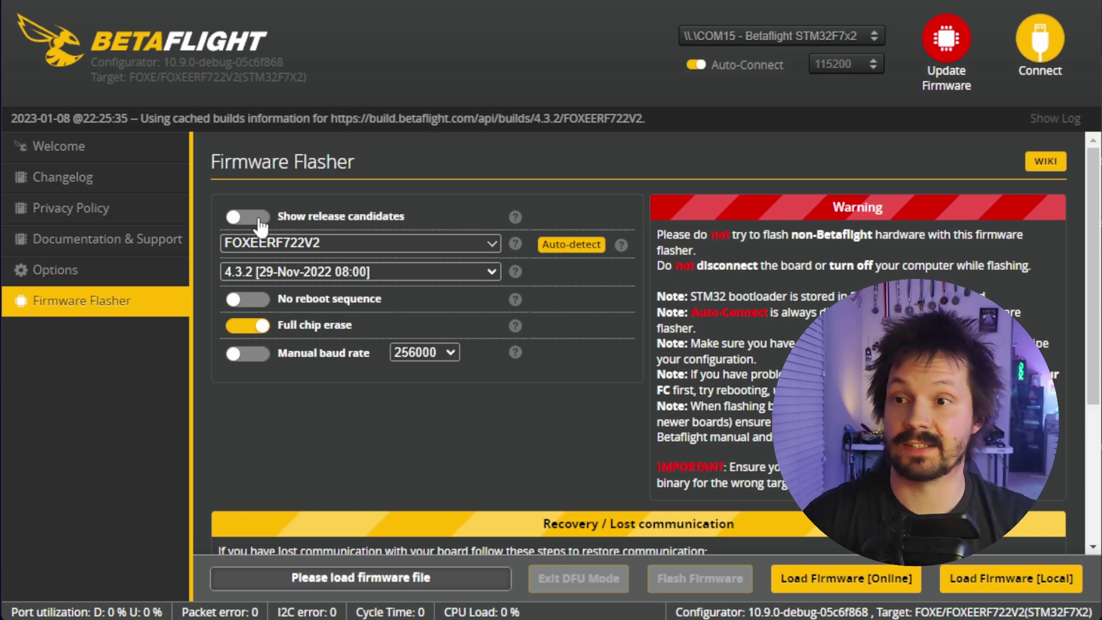
# Step: Show release candidates using the 'Release And Release Candidate' channel
pyautogui.click(261, 226)
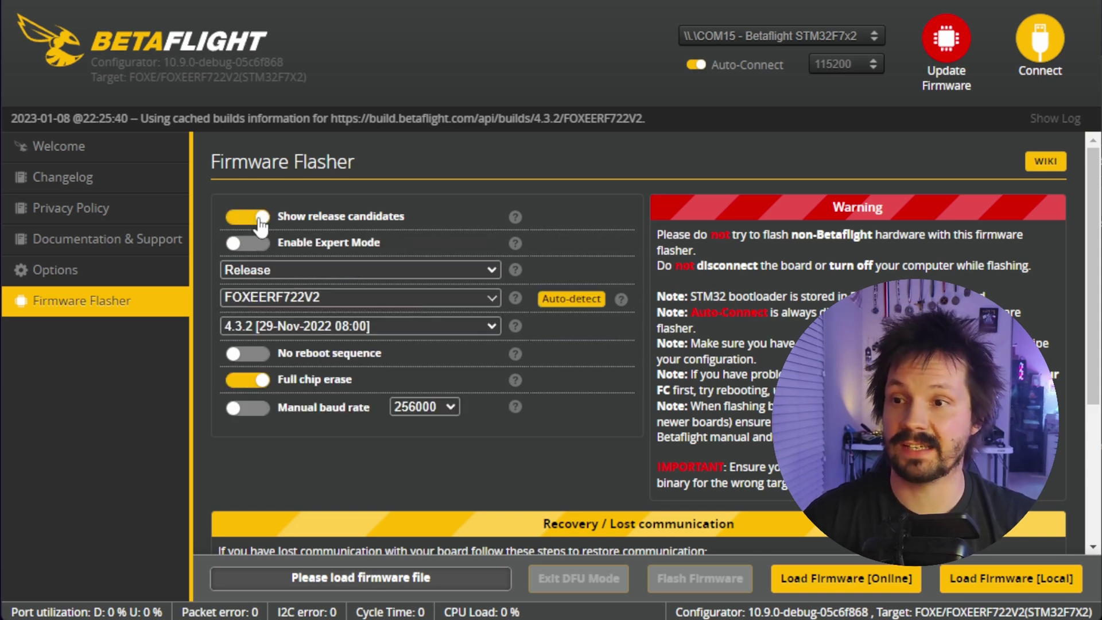
pyautogui.click(273, 272)
pyautogui.click(271, 298)
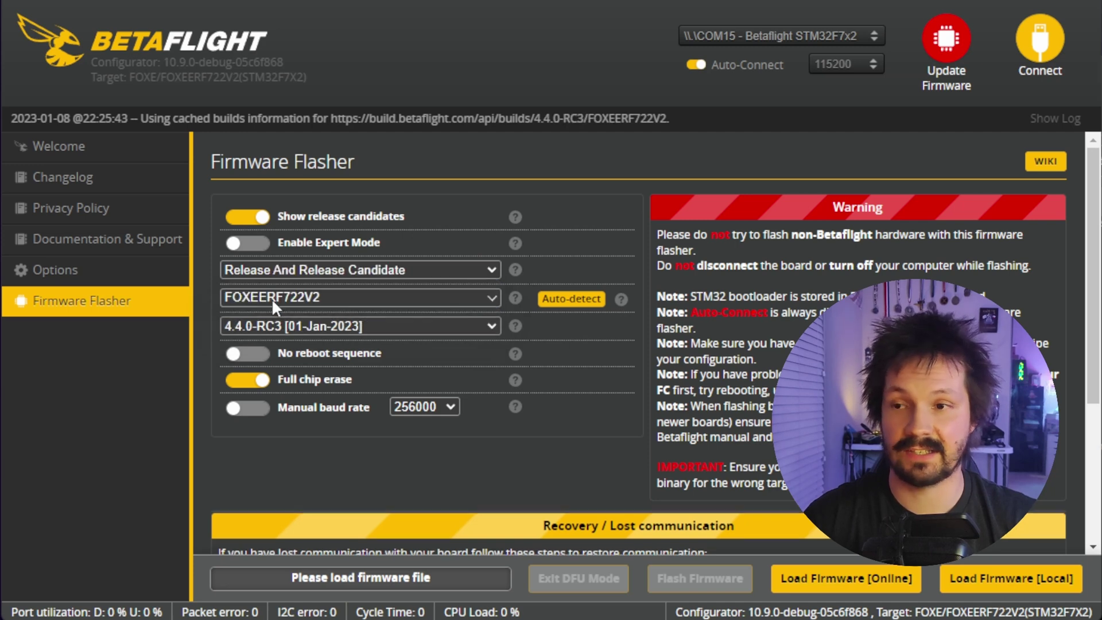
# Step: Auto-detect the board as FOXEERF722V2 and keep firmware version 4.4.0-RC3
pyautogui.click(584, 298)
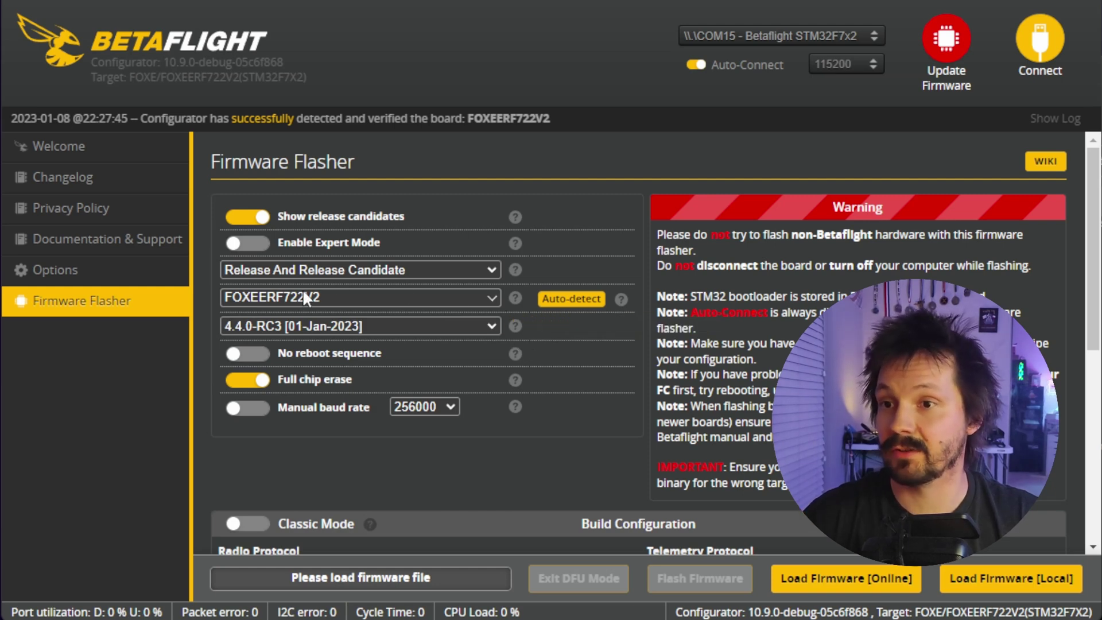
pyautogui.click(495, 296)
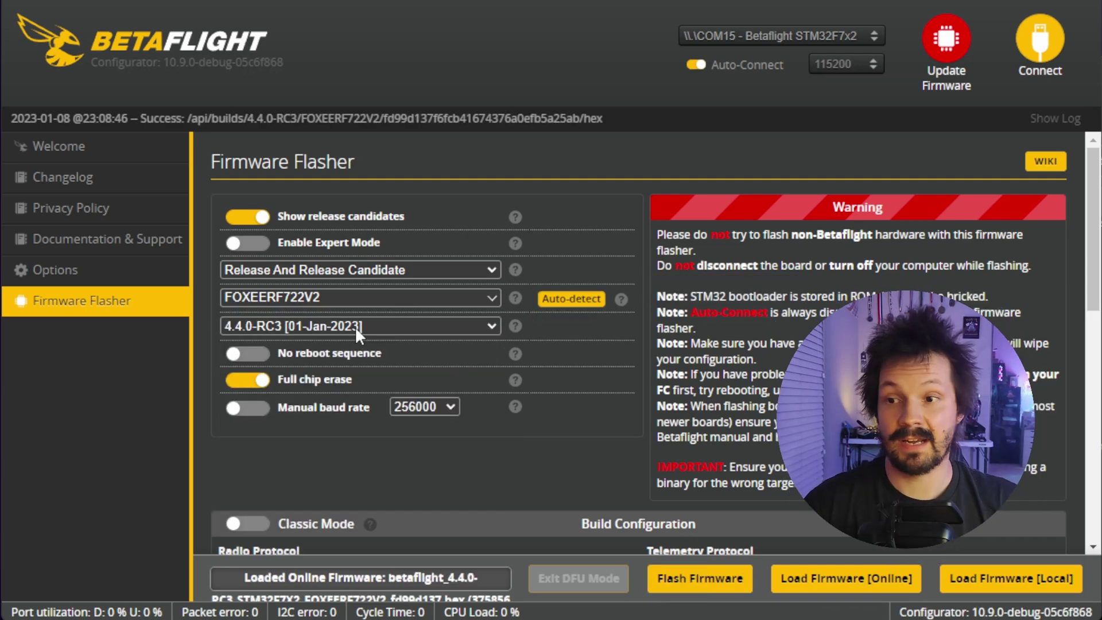
pyautogui.click(355, 325)
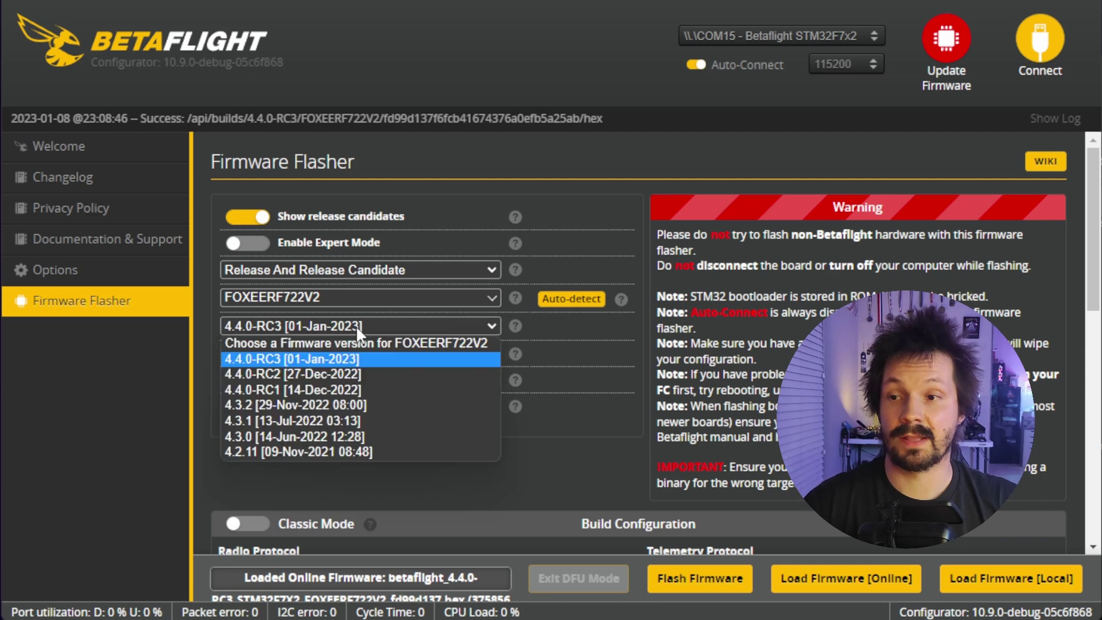
pyautogui.click(328, 360)
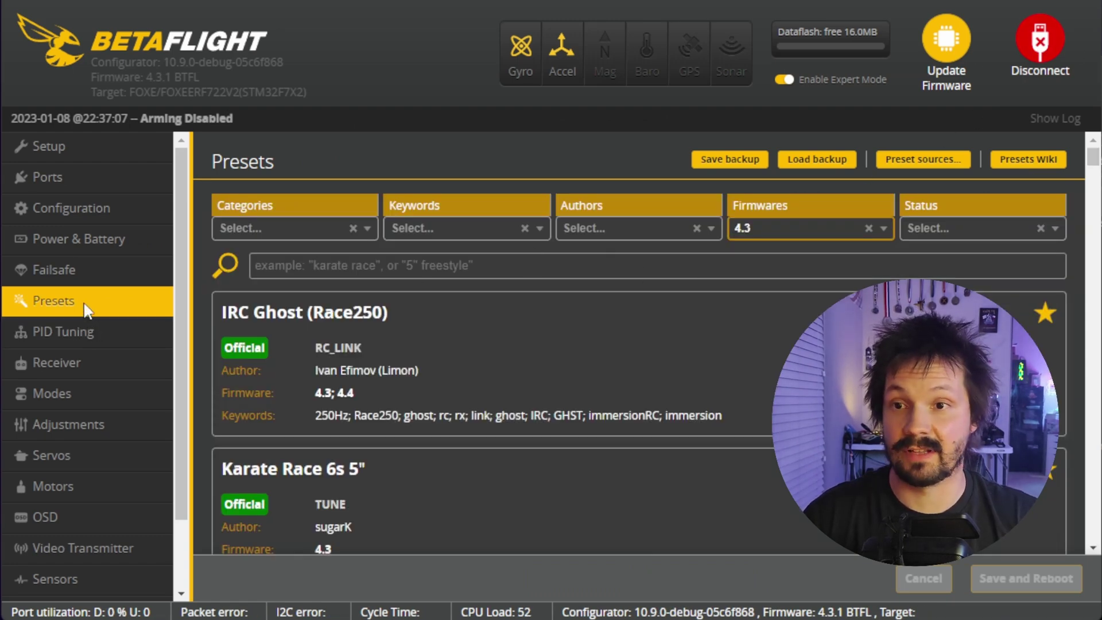
# Step: Save a backup of the board's current configuration from the Presets tab
pyautogui.click(724, 162)
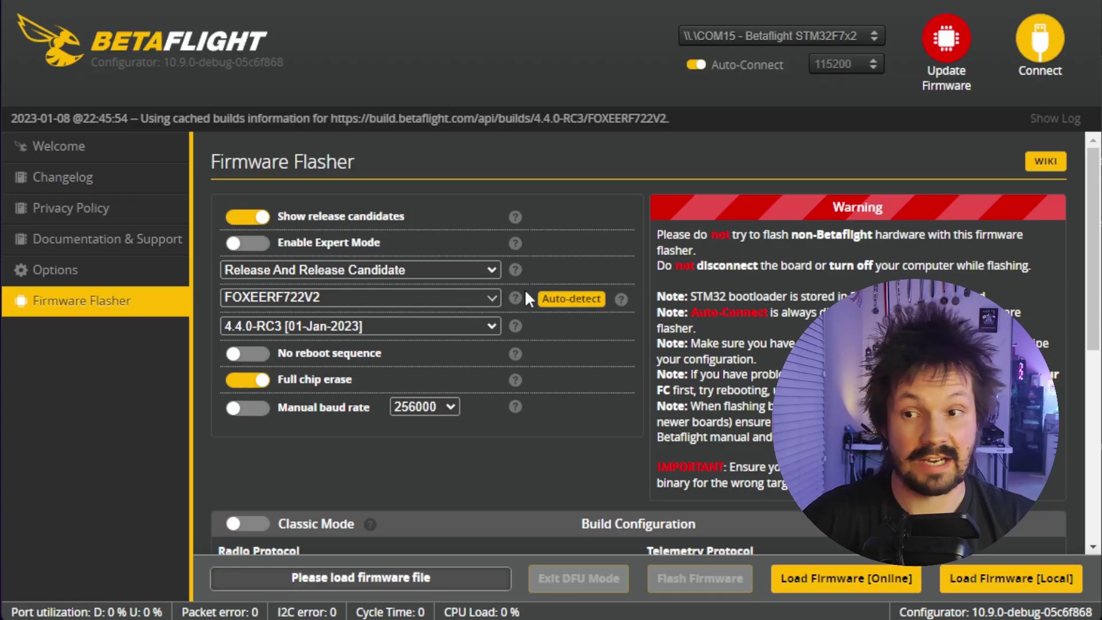
pyautogui.scroll(-6, 601, 324)
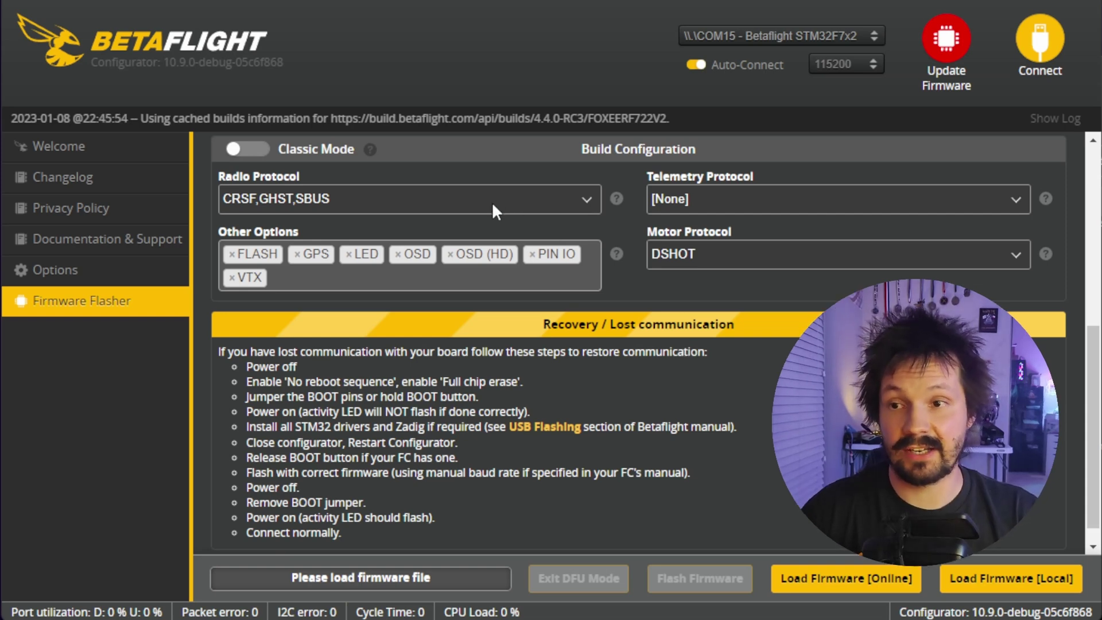
pyautogui.click(280, 194)
pyautogui.click(294, 198)
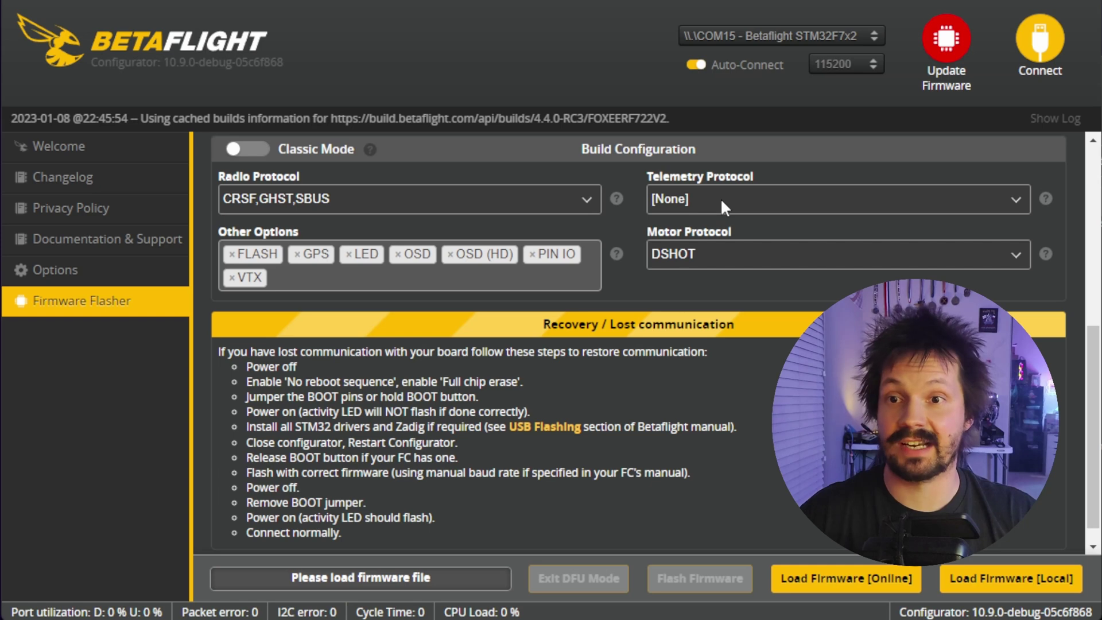
pyautogui.click(686, 199)
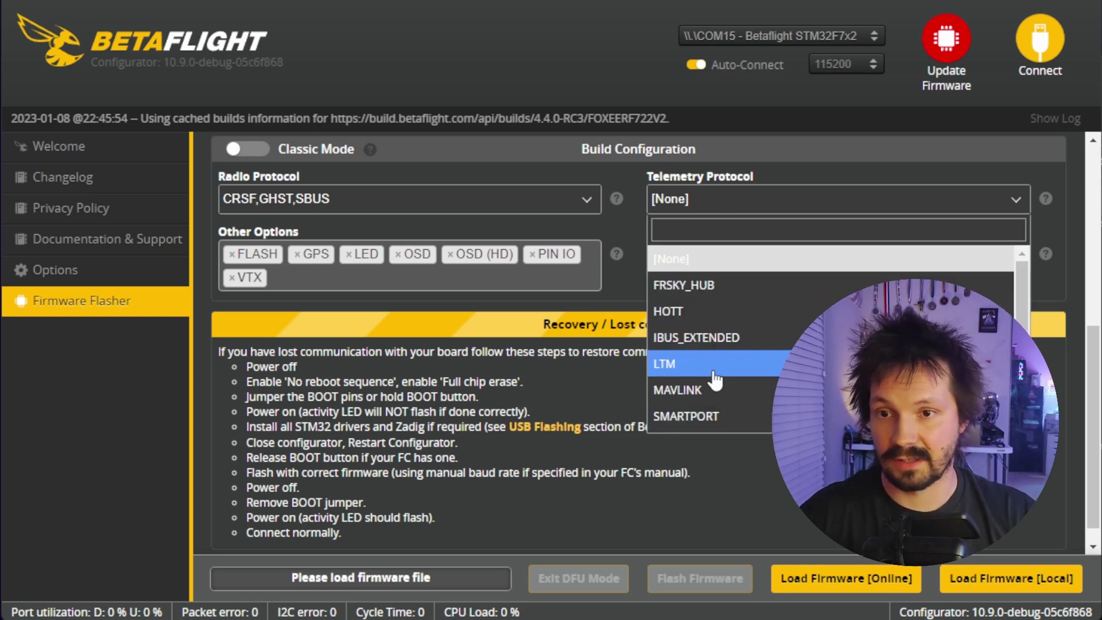
pyautogui.press('Escape')
pyautogui.click(299, 278)
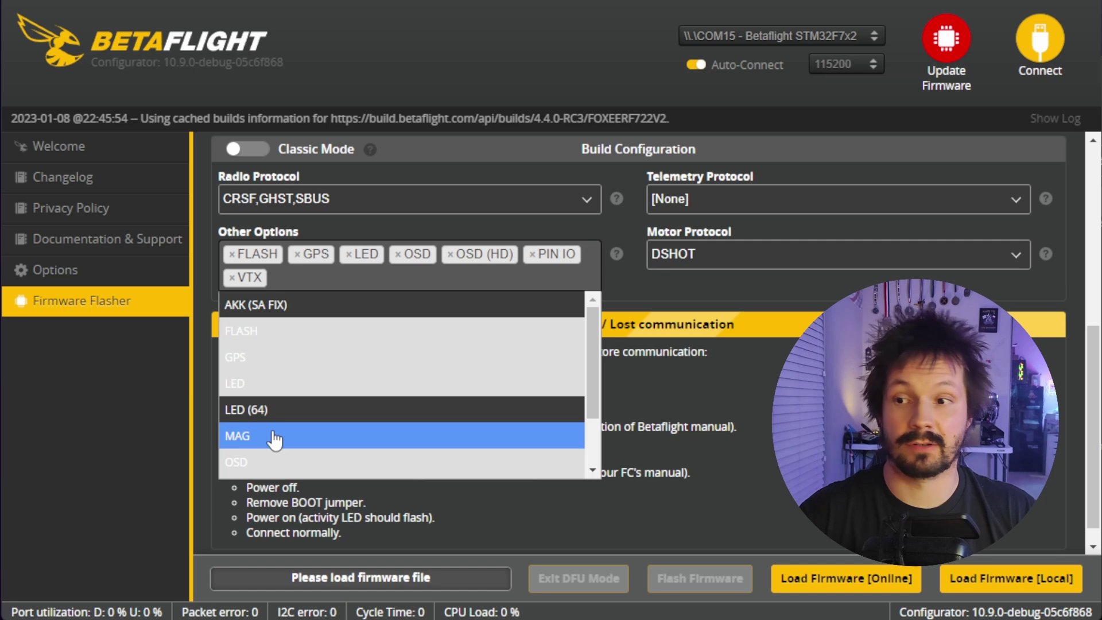
pyautogui.press('Escape')
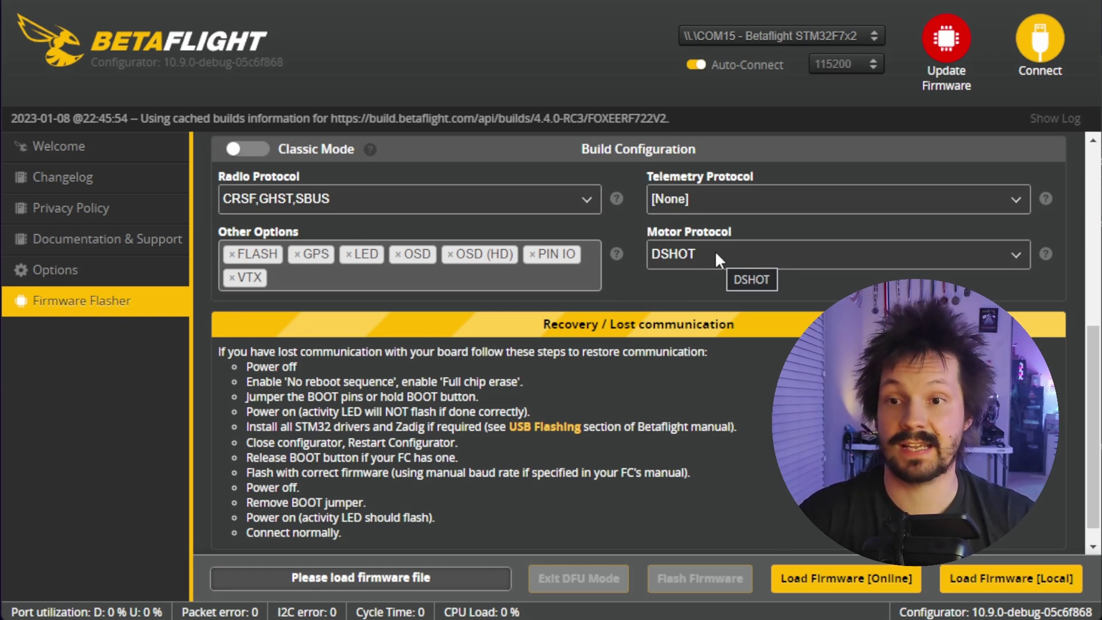
pyautogui.click(756, 254)
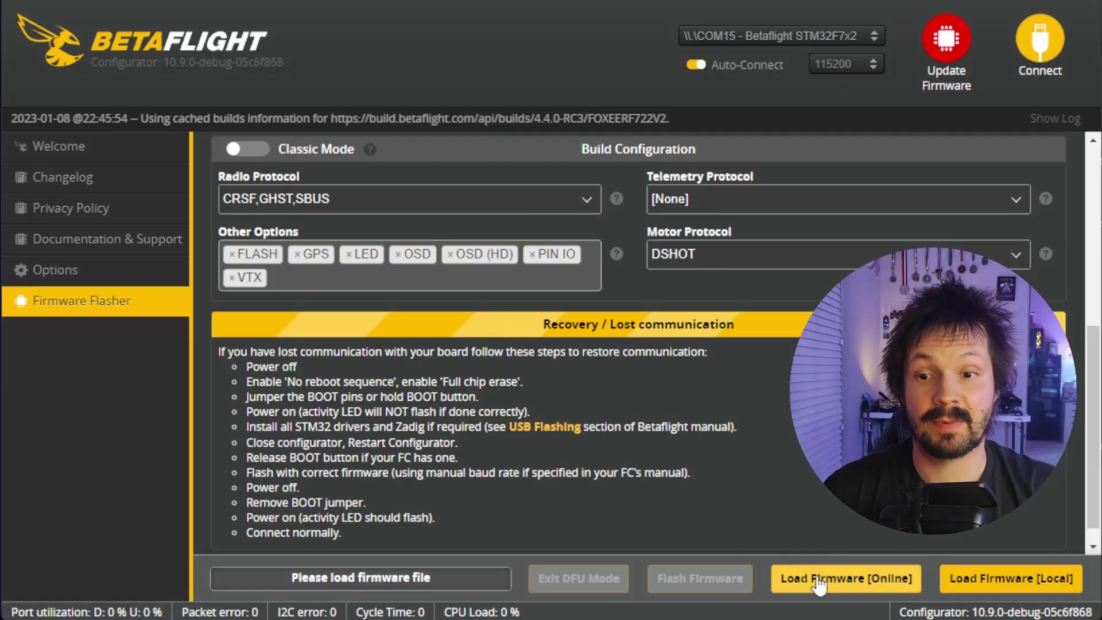
# Step: Start the cloud build, then show and hide the extra custom build options
pyautogui.click(846, 578)
pyautogui.scroll(2, 612, 425)
pyautogui.scroll(-7, 612, 425)
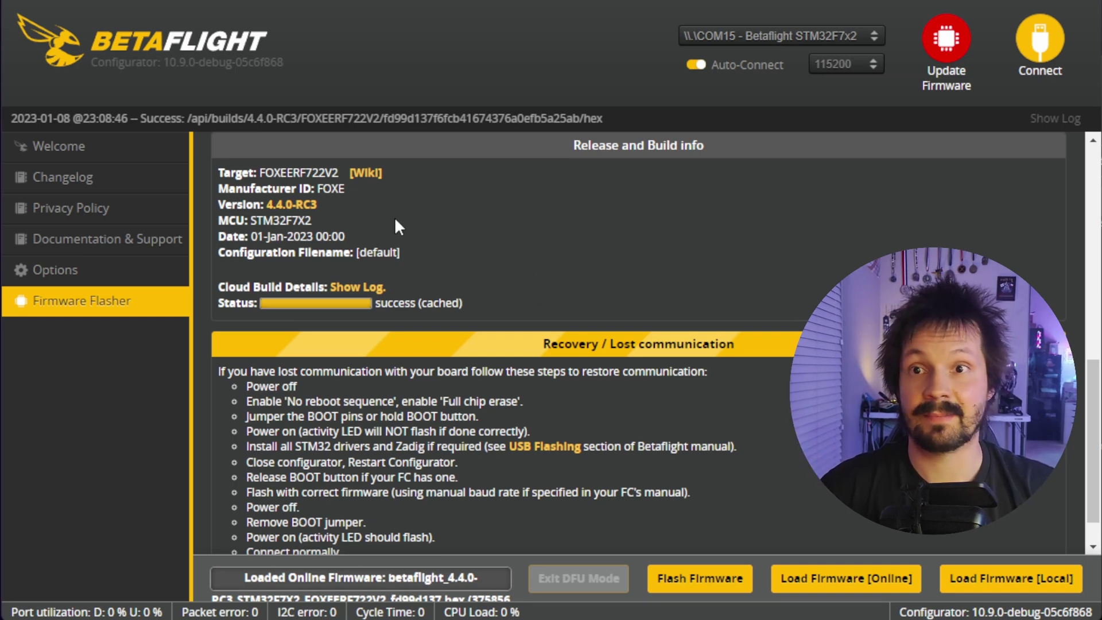
pyautogui.scroll(3, 444, 444)
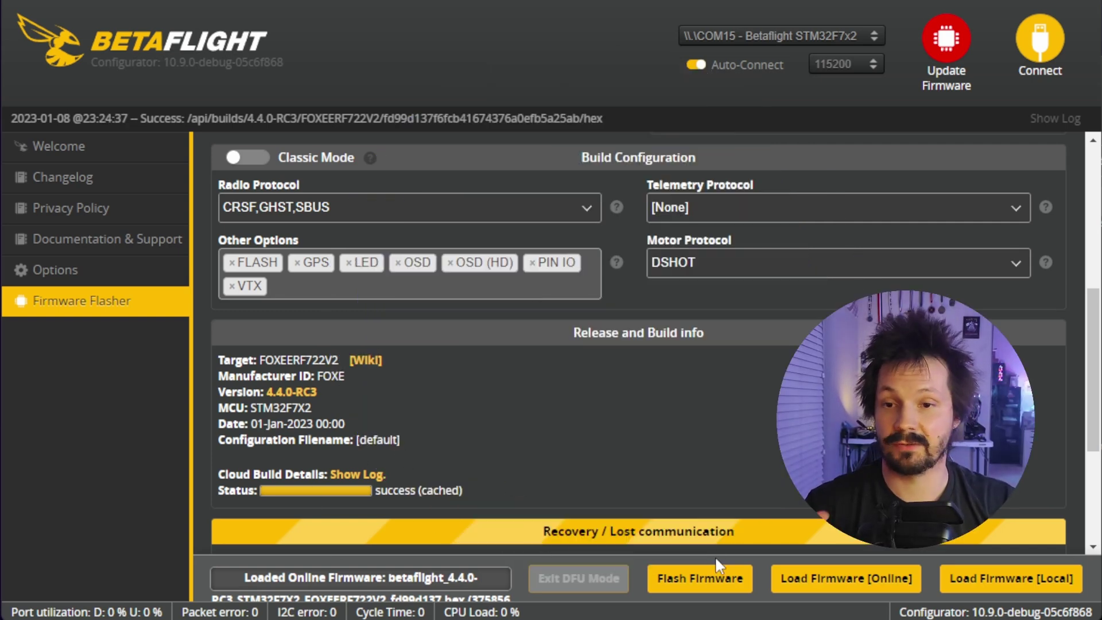
pyautogui.click(845, 578)
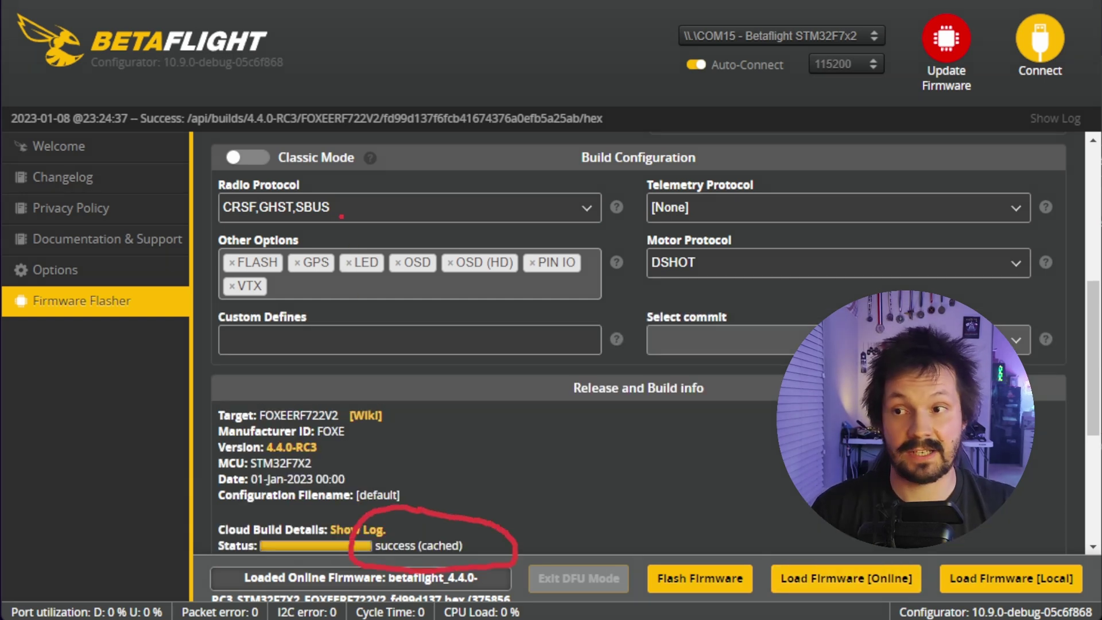
pyautogui.click(238, 160)
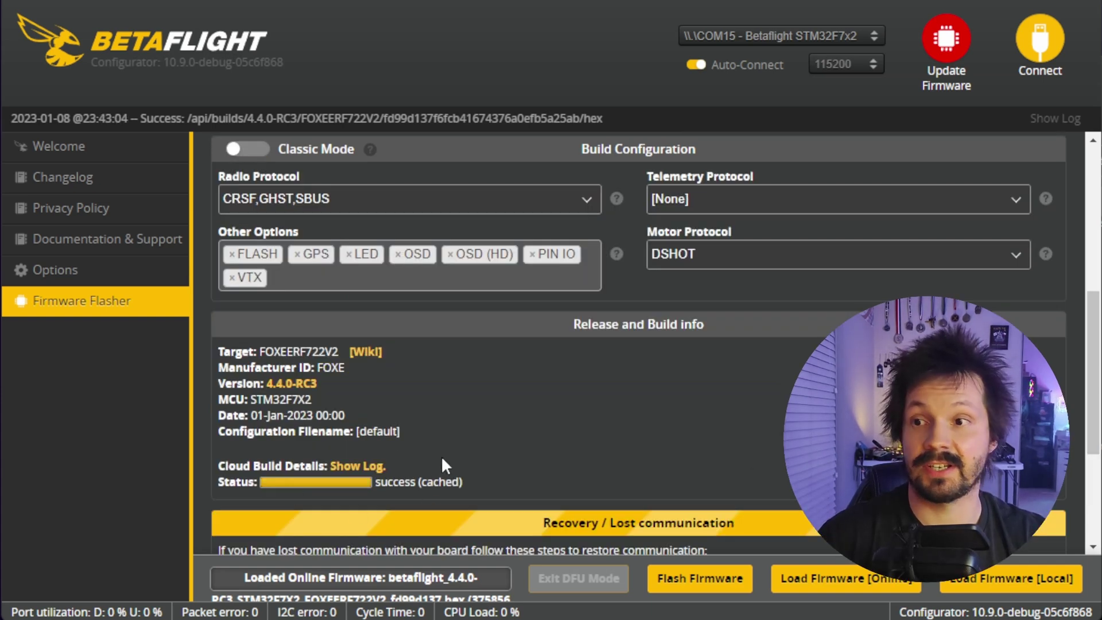
# Step: Open the Cloud Build Details log for the 4.4.0-RC3 build
pyautogui.click(358, 465)
pyautogui.scroll(-5, 602, 406)
pyautogui.scroll(-10, 603, 411)
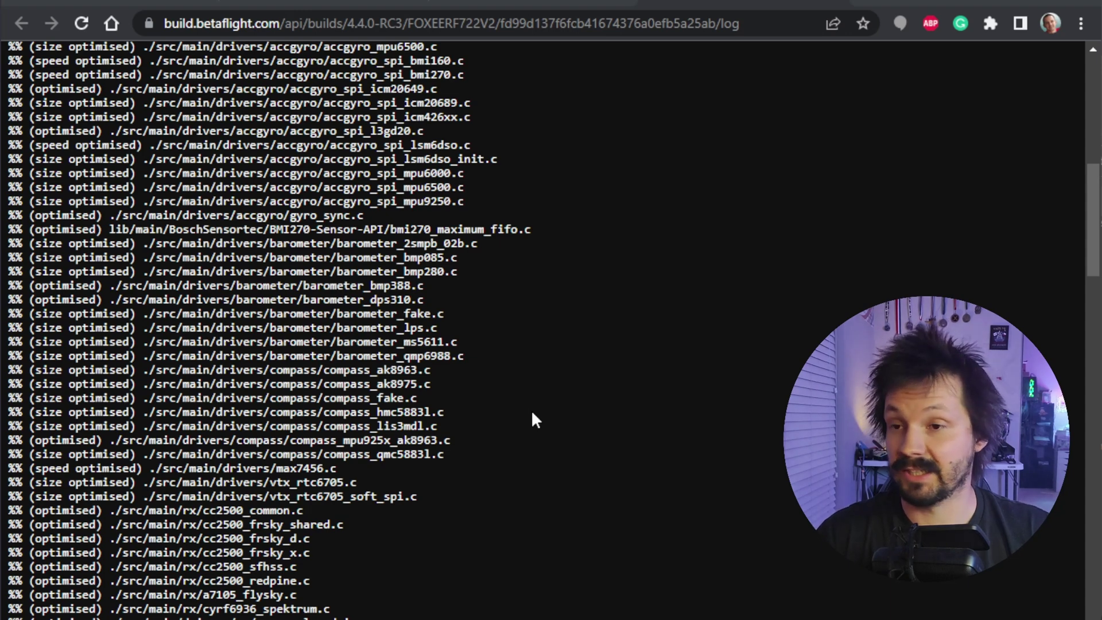
# Step: Scroll the compile log, select its web address, and switch to Discord
pyautogui.scroll(-5, 531, 420)
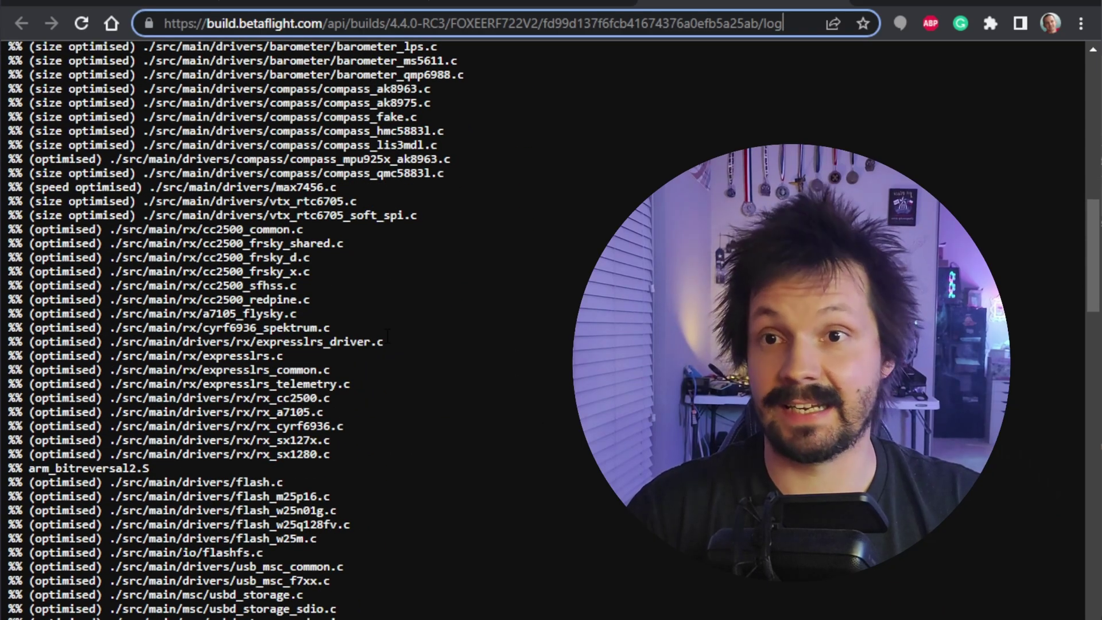
pyautogui.moveTo(783, 23); pyautogui.dragTo(28, 36)
pyautogui.hotkey('alt', 'Tab')
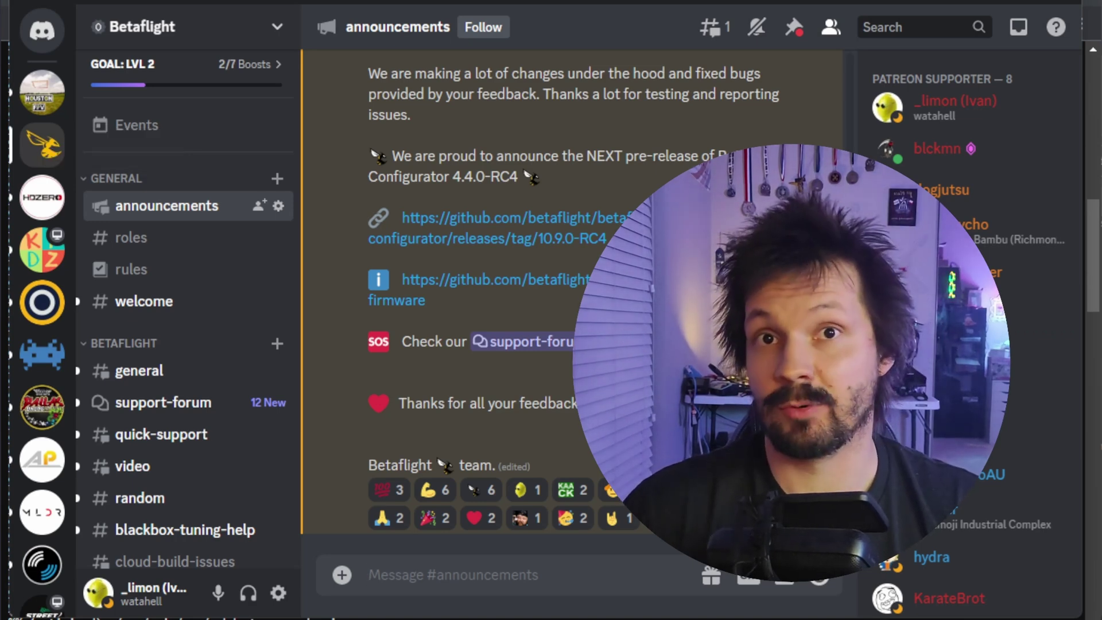
# Step: Open #cloud-build-issues in the Betaflight Discord server's channel list
pyautogui.click(175, 561)
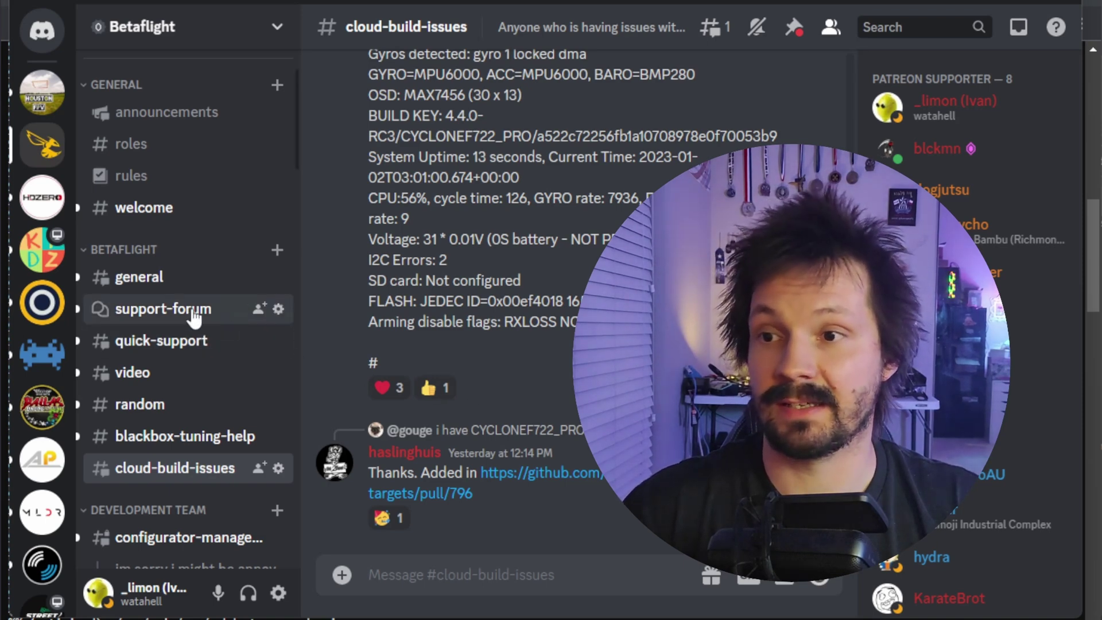
pyautogui.moveTo(141, 481)
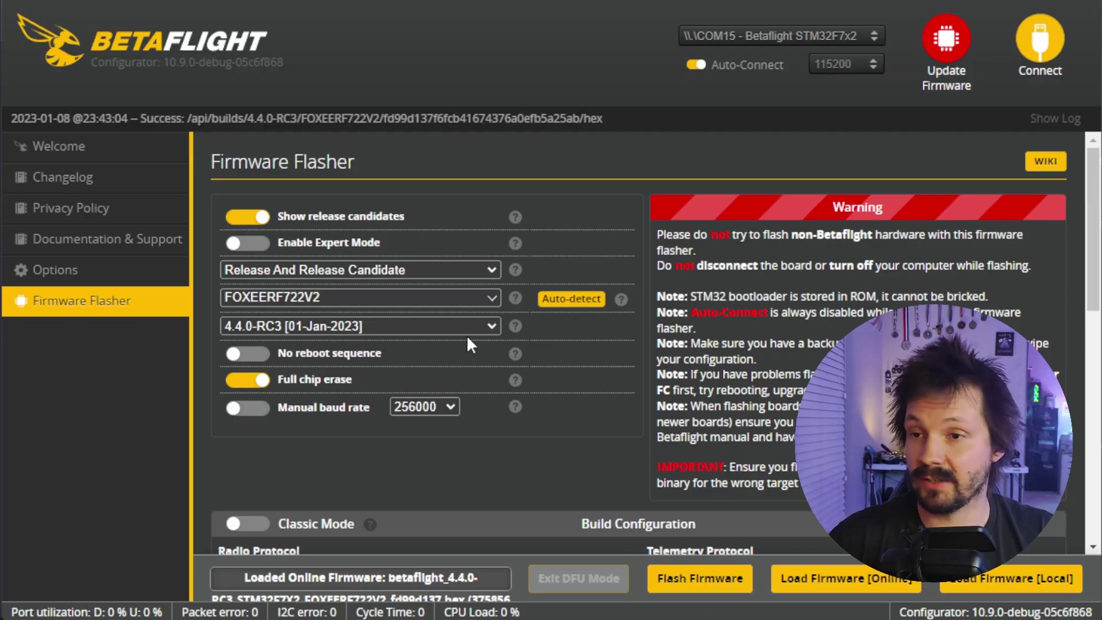
# Step: Flash the 4.4.0-RC3 firmware until Programming: SUCCESSFUL, then connect to the board
pyautogui.scroll(-5, 377, 363)
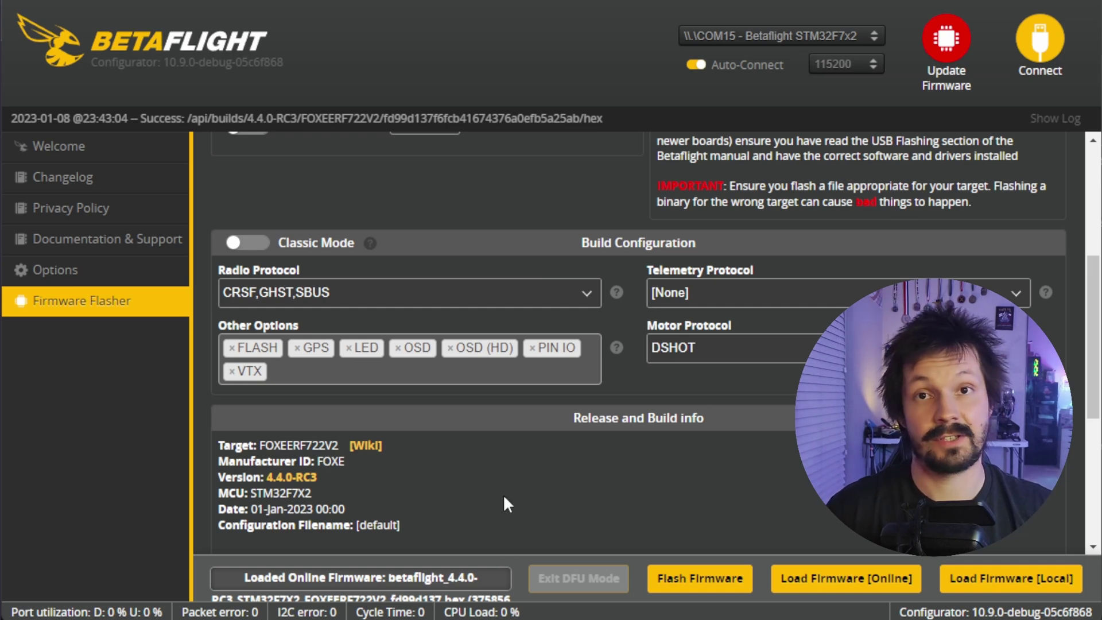
pyautogui.scroll(-2, 502, 494)
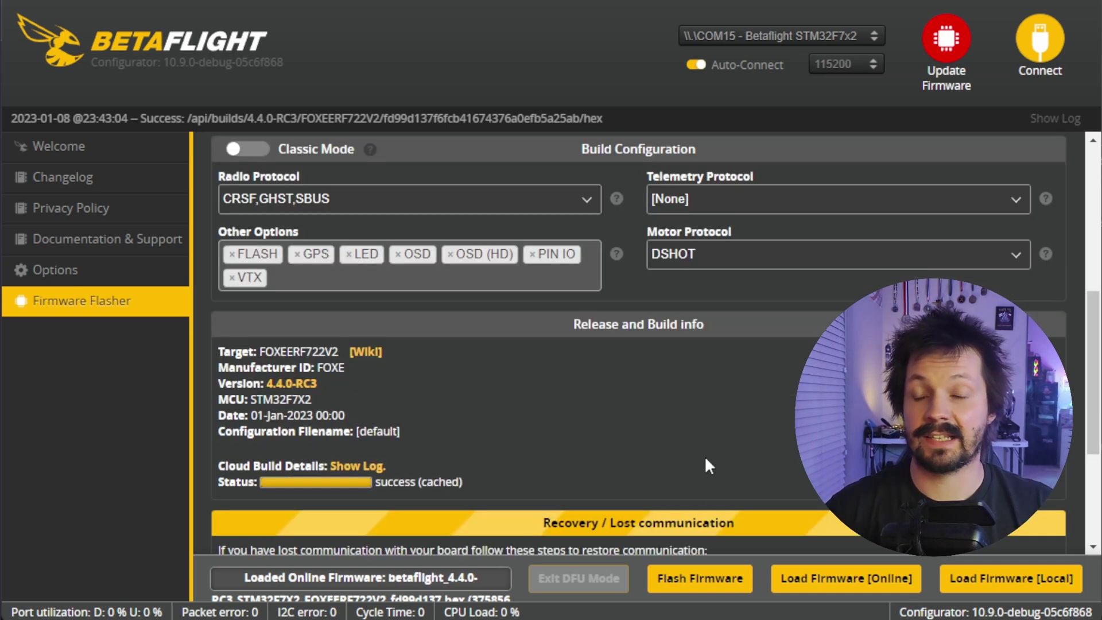
pyautogui.click(692, 580)
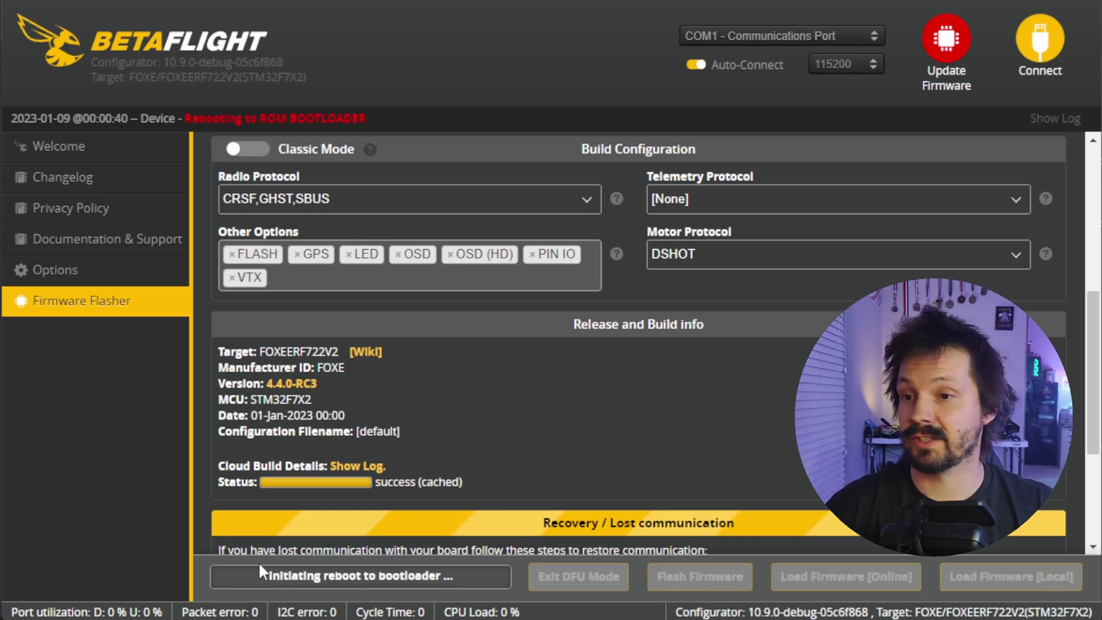
pyautogui.moveTo(695, 16)
pyautogui.mouseDown()
pyautogui.moveTo(675, 17)
pyautogui.moveTo(857, 94)
pyautogui.moveTo(768, 12)
pyautogui.moveTo(652, 49)
pyautogui.mouseUp()
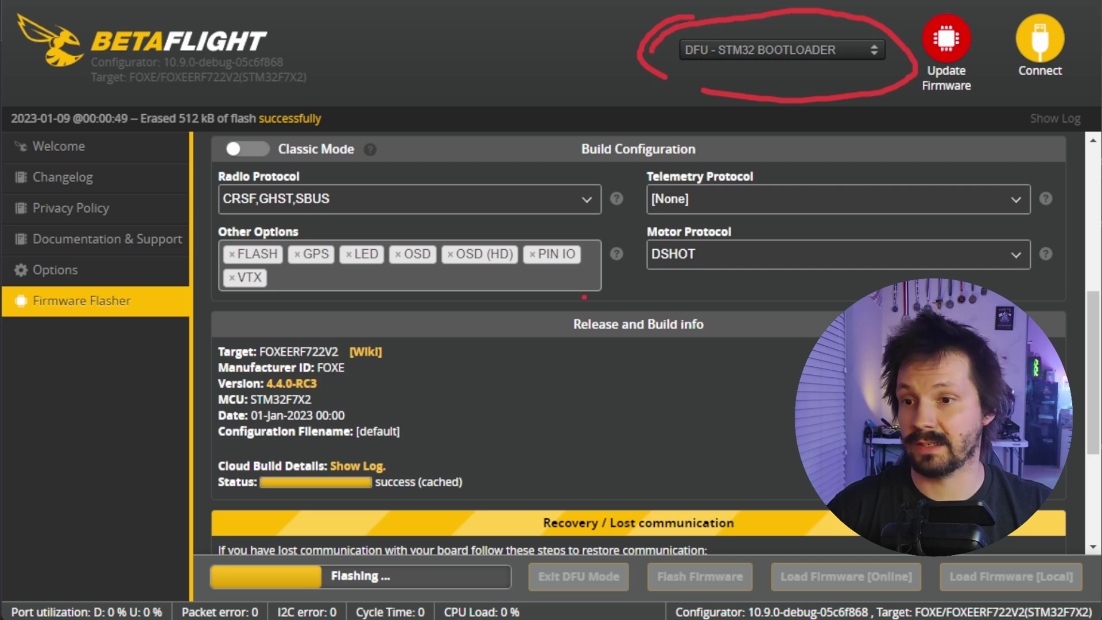
pyautogui.moveTo(410, 480); pyautogui.dragTo(380, 550)
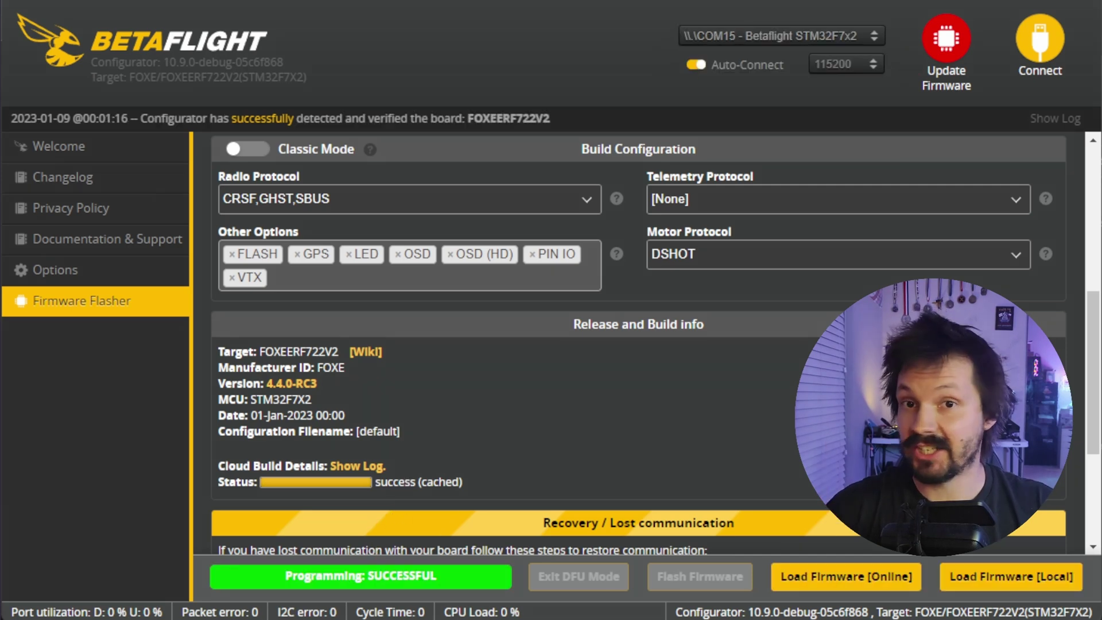
pyautogui.click(1024, 46)
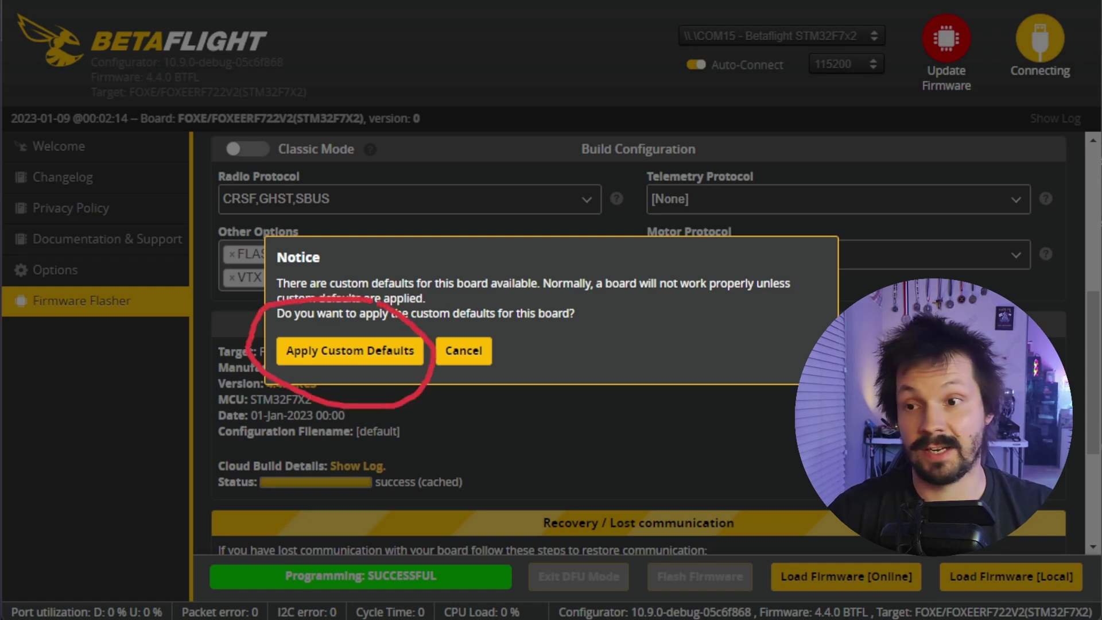
# Step: Apply Custom Defaults, close the configuration problems Warning, and go to the Motors tab
pyautogui.click(393, 362)
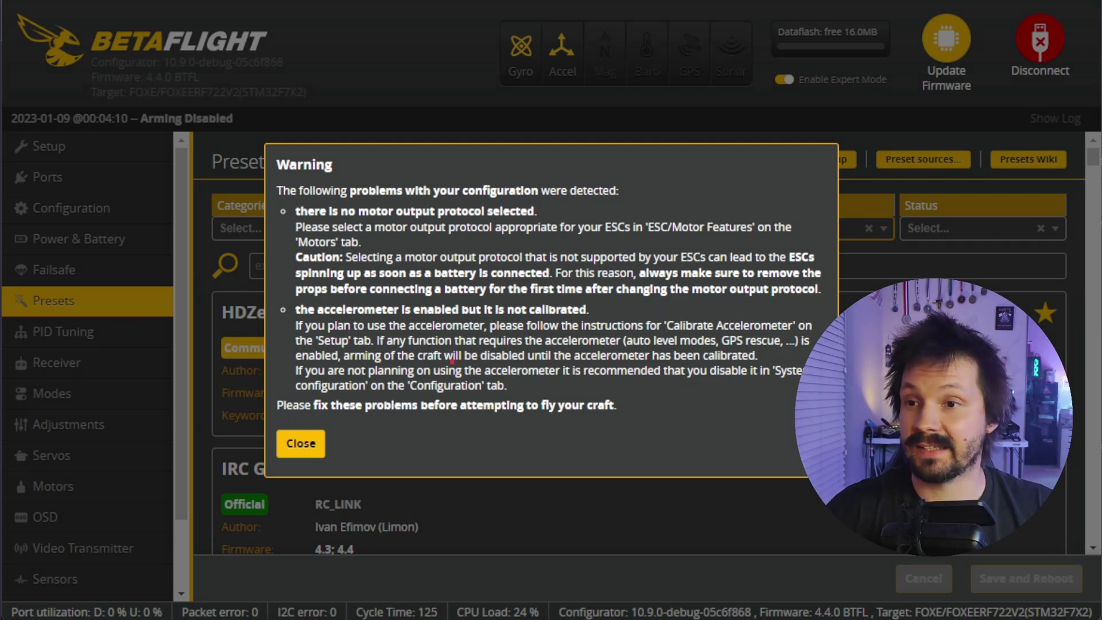
pyautogui.moveTo(315, 261)
pyautogui.mouseDown()
pyautogui.moveTo(456, 223)
pyautogui.moveTo(579, 298)
pyautogui.moveTo(356, 396)
pyautogui.moveTo(425, 405)
pyautogui.mouseUp()
pyautogui.press('Escape')
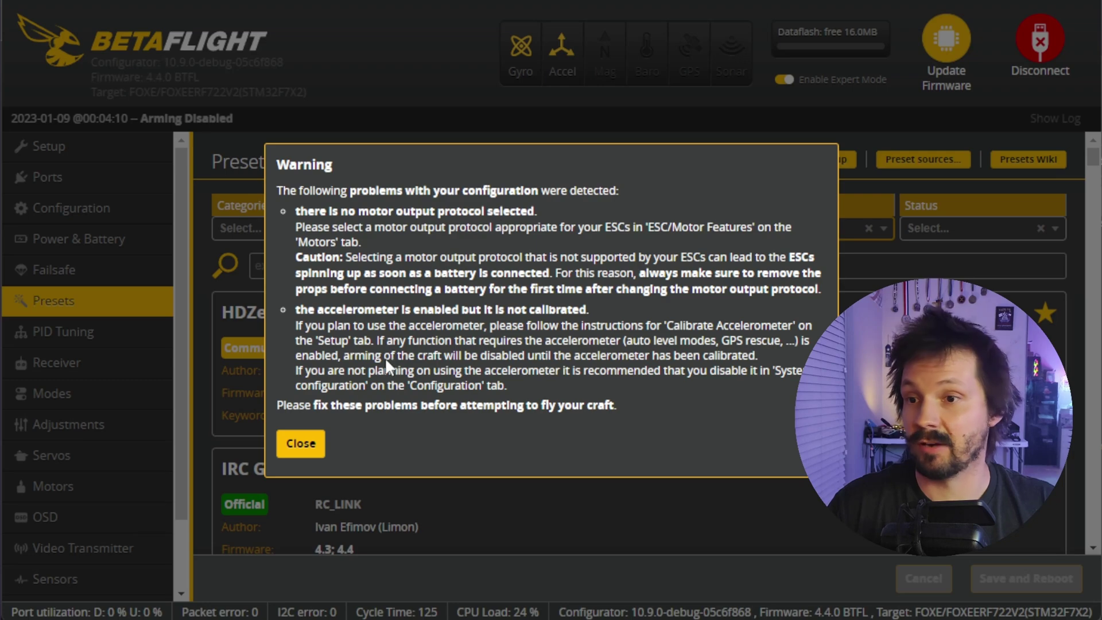
pyautogui.click(300, 442)
pyautogui.click(86, 489)
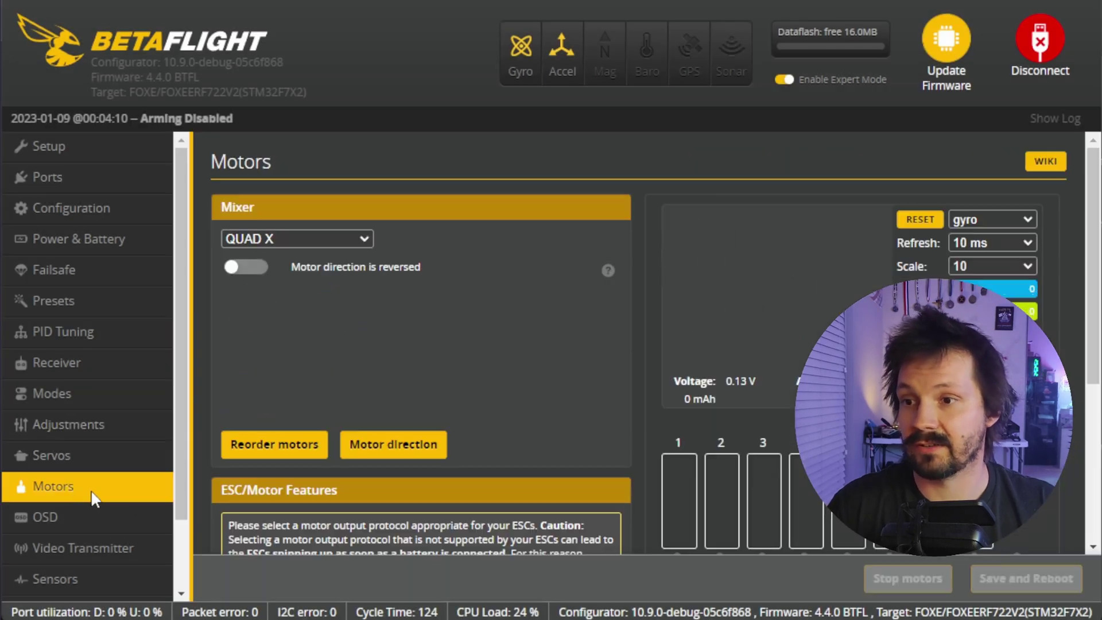
# Step: Confirm the ESC/Motor protocol reads DISABLED, then switch to the Setup tab
pyautogui.scroll(-5, 564, 404)
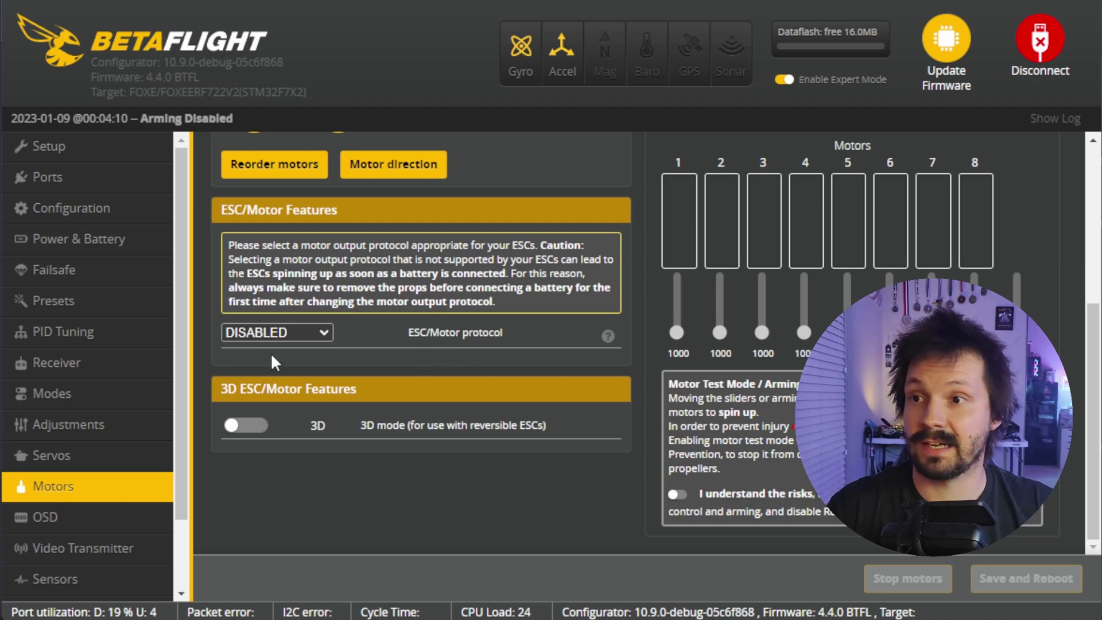
pyautogui.scroll(5, 273, 366)
pyautogui.click(81, 150)
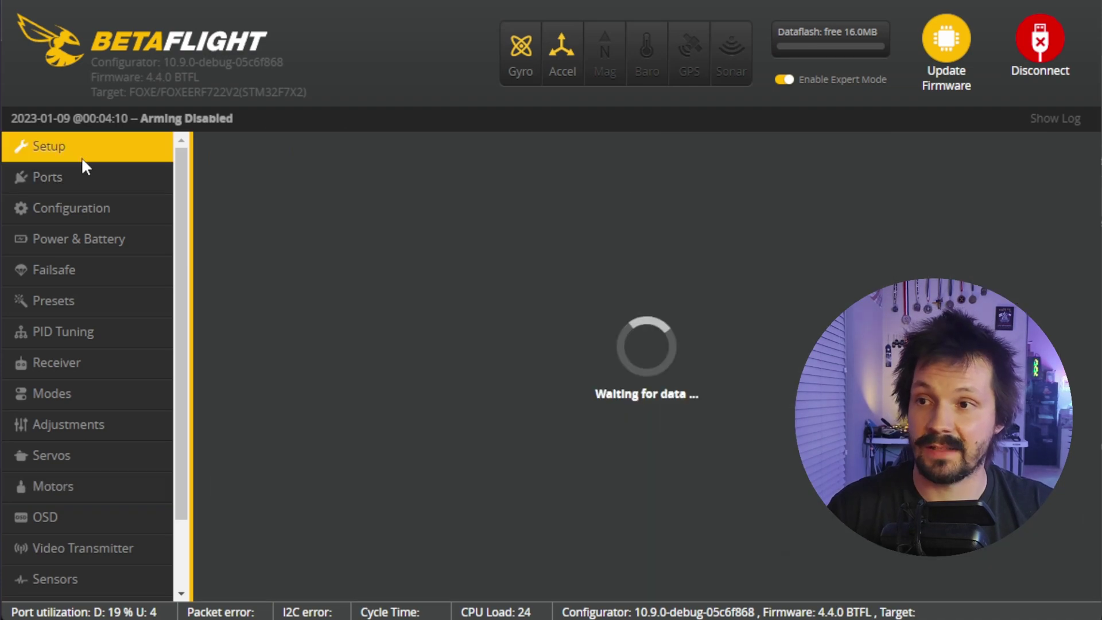